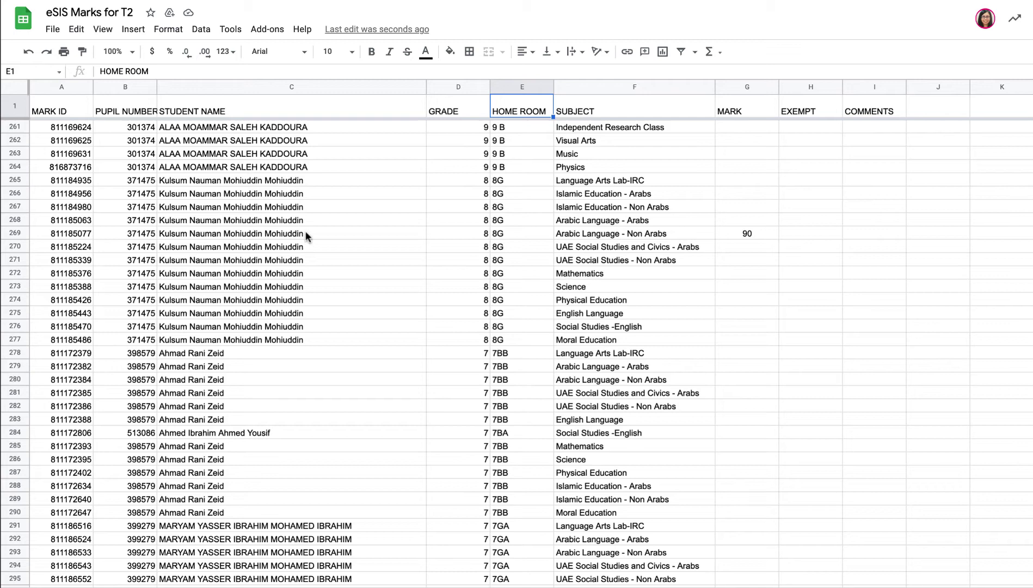
Step: Create a new filter view over the marks data A1:I9430
{"action": "scroll", "coordinate": [305, 234], "scroll_direction": "up", "scroll_amount": 3}
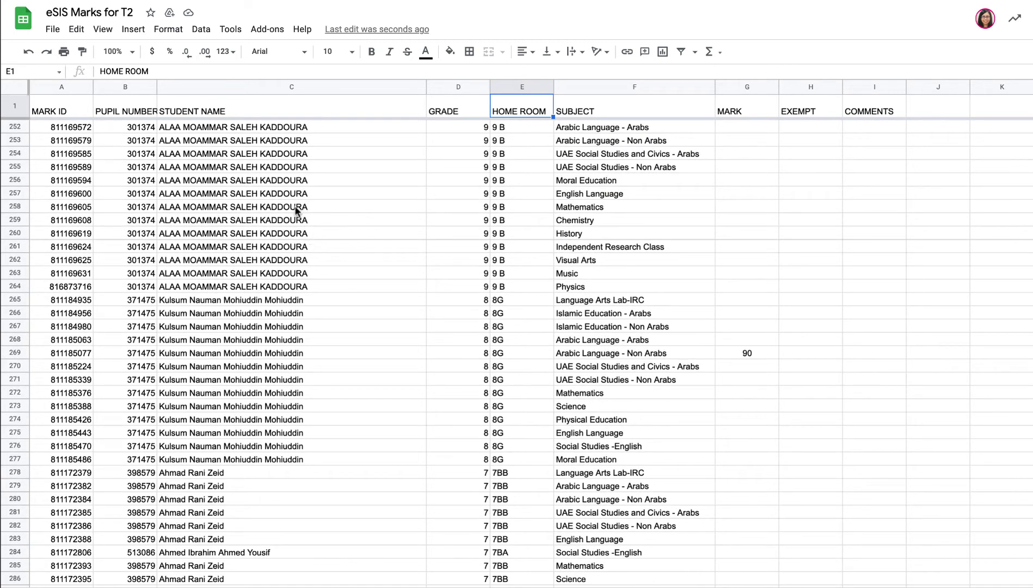
{"action": "scroll", "coordinate": [295, 210], "scroll_direction": "up", "scroll_amount": 2}
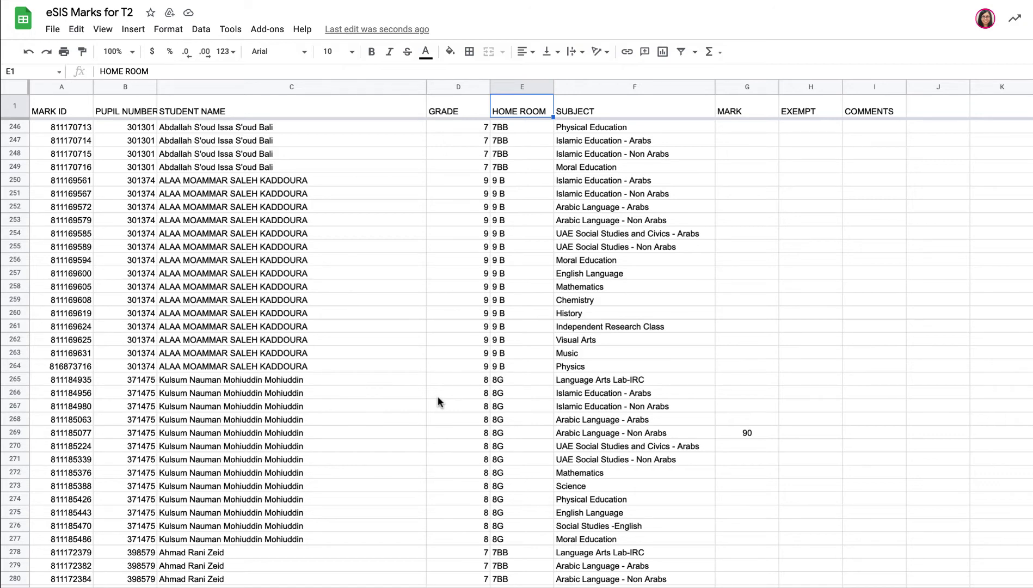
{"action": "scroll", "coordinate": [438, 401], "scroll_direction": "up", "scroll_amount": 7}
{"action": "scroll", "coordinate": [438, 401], "scroll_direction": "up", "scroll_amount": 15}
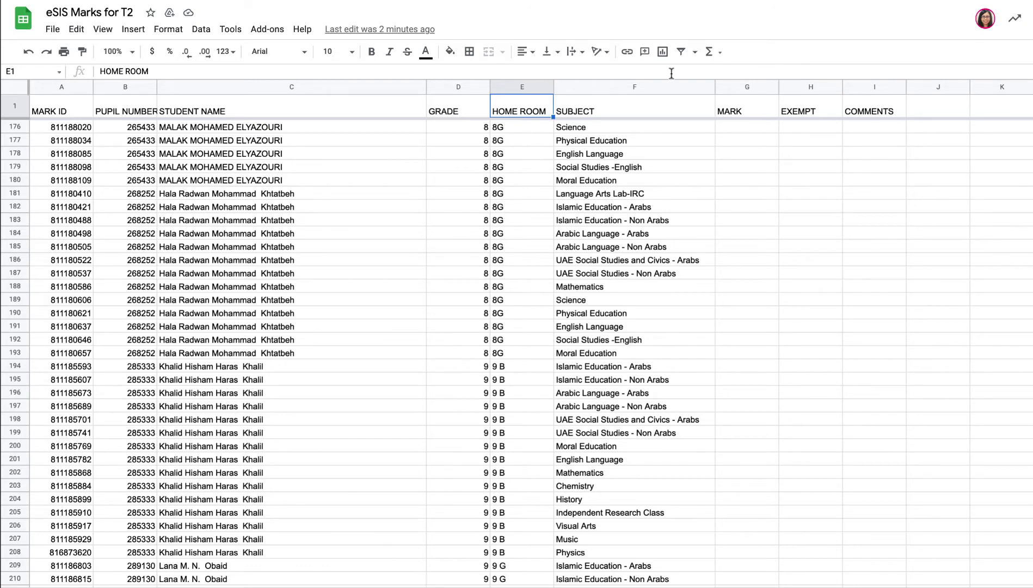
{"action": "left_click", "coordinate": [694, 53]}
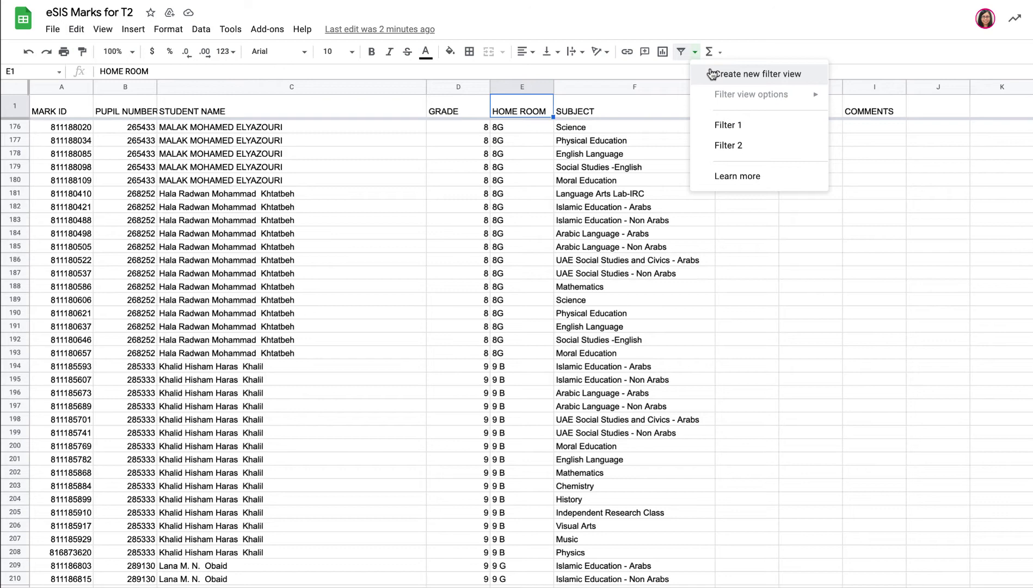
{"action": "left_click", "coordinate": [714, 73]}
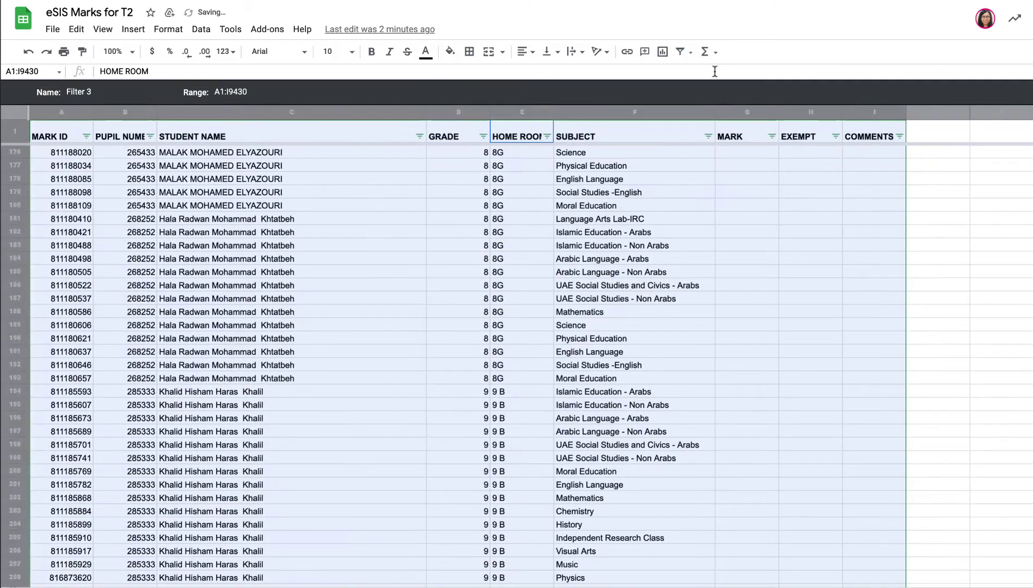
Step: Rename the new filter view to '7 Boys ESS'
{"action": "left_click", "coordinate": [95, 92]}
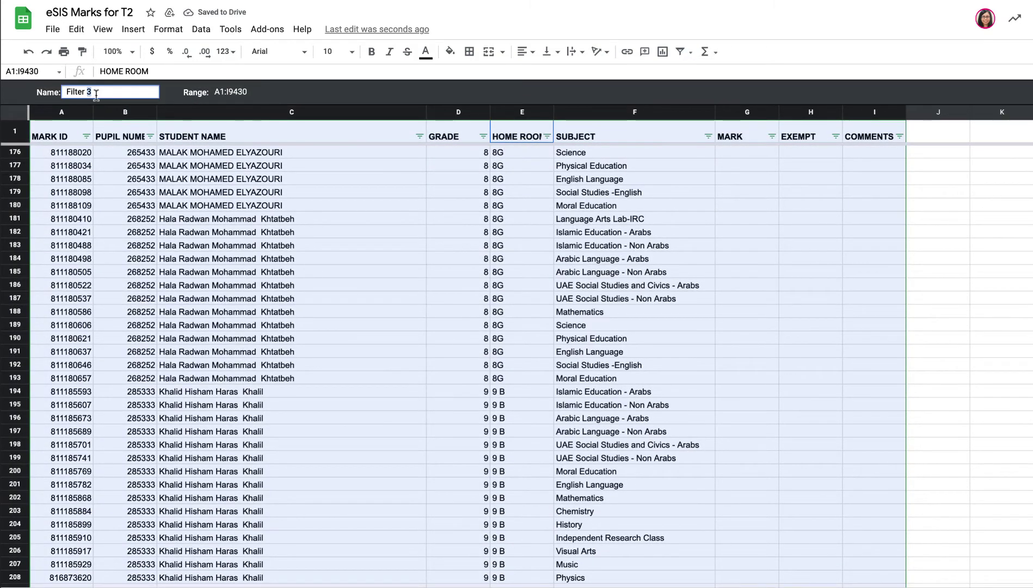
{"action": "left_click_drag", "start_coordinate": [95, 94], "coordinate": [69, 94]}
{"action": "triple_click", "coordinate": [70, 93]}
{"action": "type", "text": "7 Boys"}
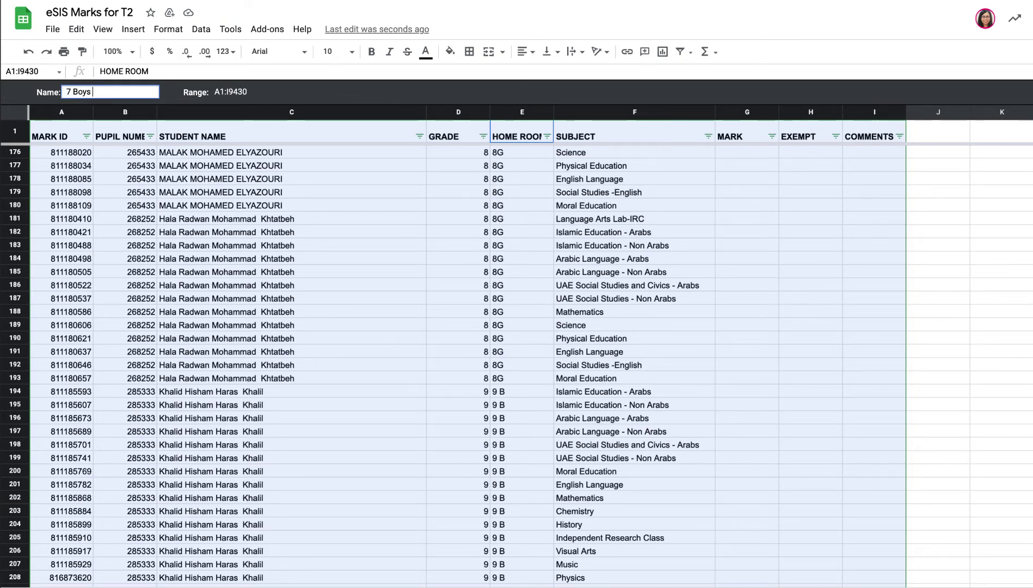
{"action": "type", "text": " ESS"}
{"action": "left_click", "coordinate": [327, 90]}
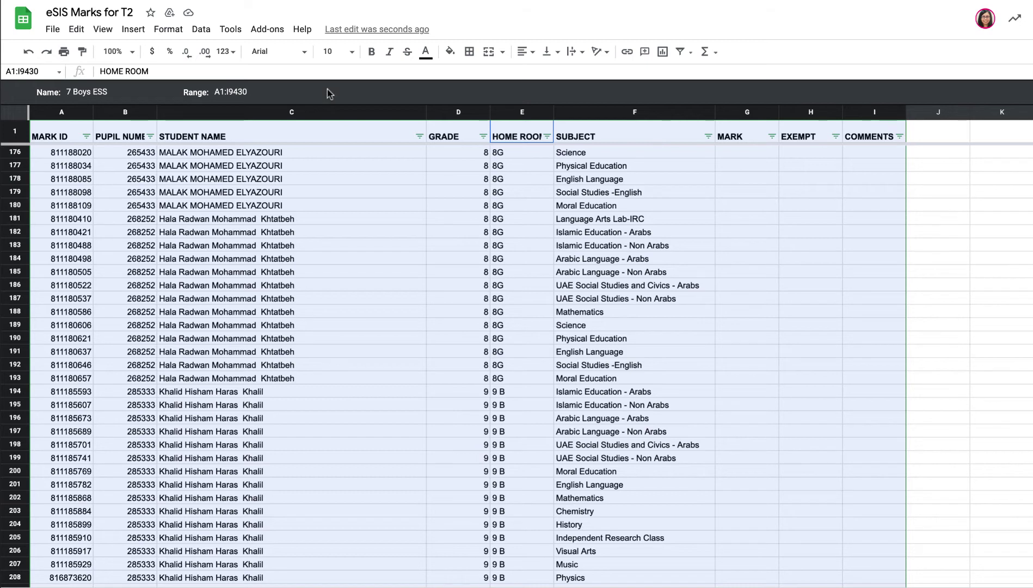
Step: Filter the GRADE column to grade 7 only, excluding grades 1–6, 8 and 9
{"action": "left_click", "coordinate": [482, 137]}
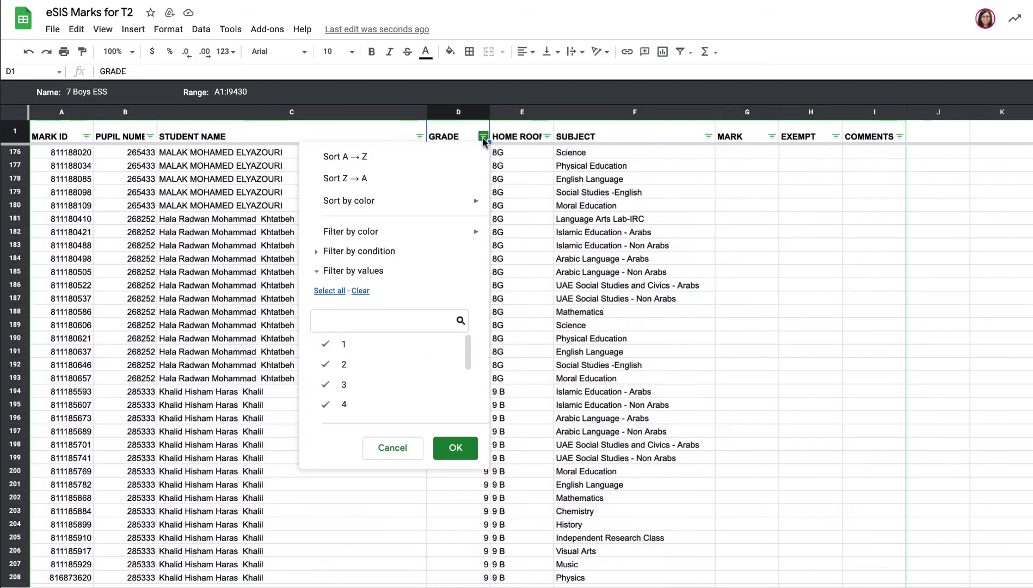
{"action": "left_click", "coordinate": [384, 344]}
{"action": "left_click", "coordinate": [381, 364]}
{"action": "scroll", "coordinate": [382, 369], "scroll_direction": "down", "scroll_amount": 1}
{"action": "left_click", "coordinate": [383, 358]}
{"action": "left_click", "coordinate": [383, 373]}
{"action": "left_click", "coordinate": [379, 391]}
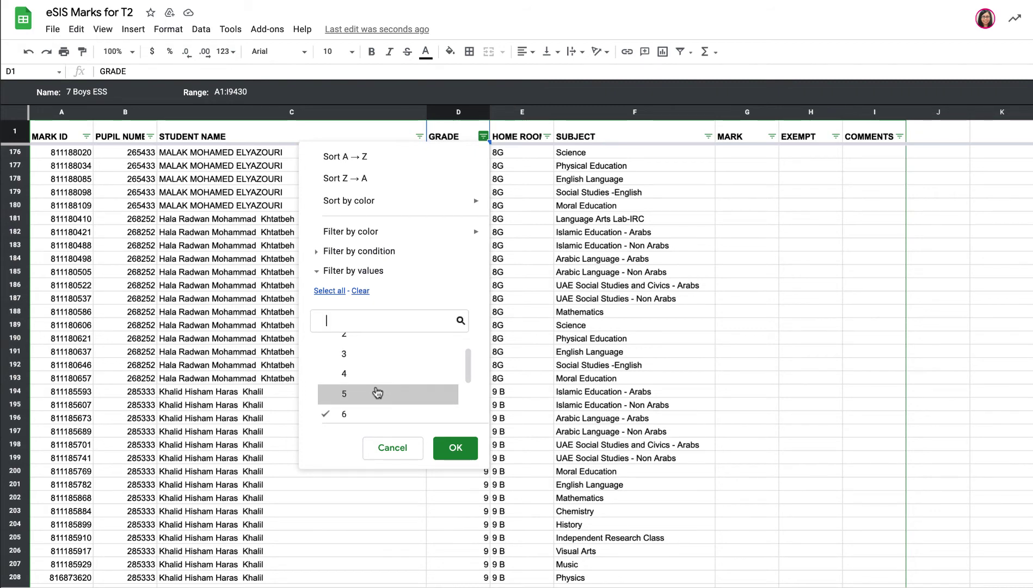
{"action": "scroll", "coordinate": [377, 392], "scroll_direction": "down", "scroll_amount": 1}
{"action": "left_click", "coordinate": [375, 373]}
{"action": "scroll", "coordinate": [376, 375], "scroll_direction": "down", "scroll_amount": 1}
{"action": "left_click", "coordinate": [375, 386]}
{"action": "left_click", "coordinate": [374, 404]}
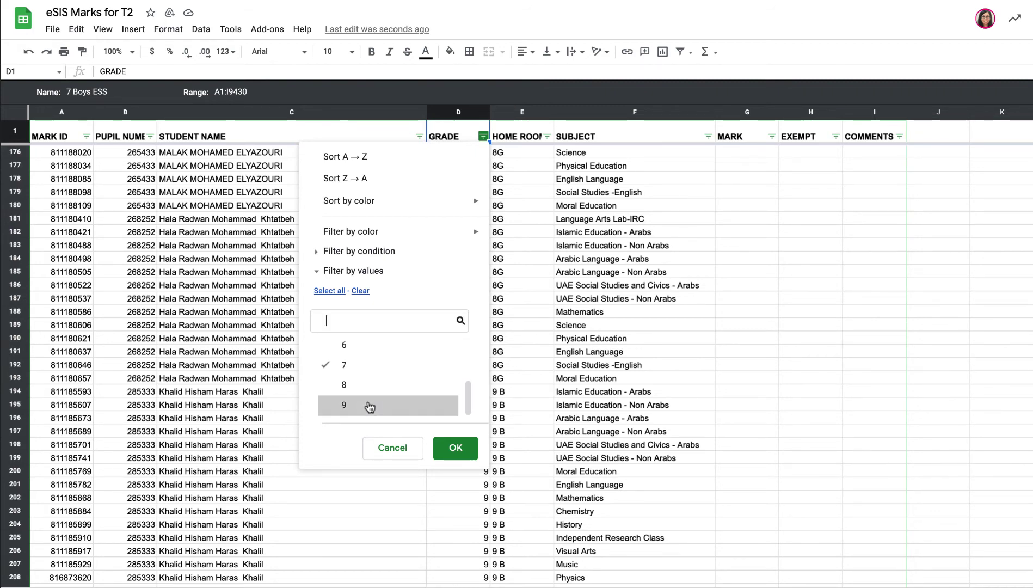
{"action": "left_click", "coordinate": [441, 445]}
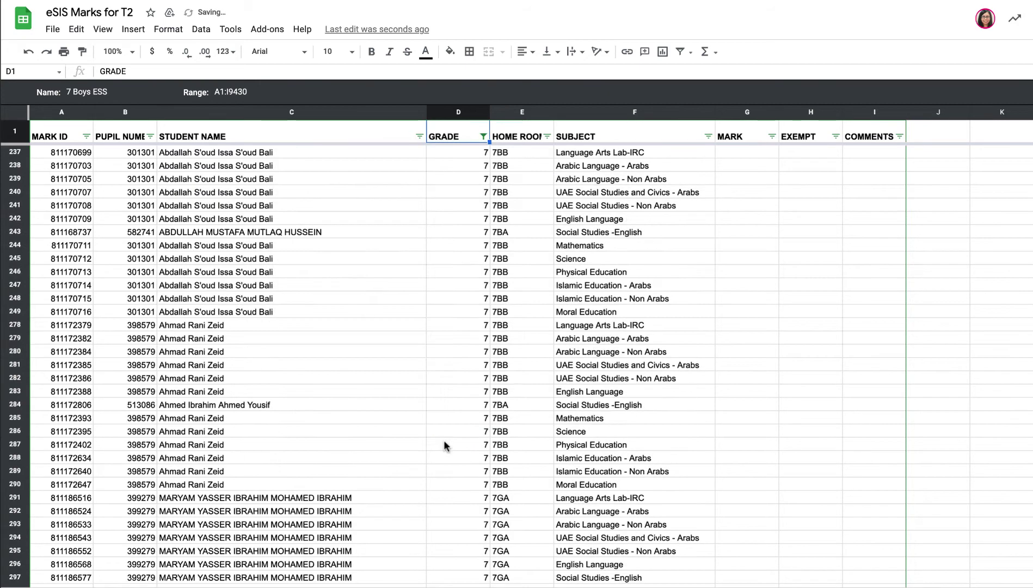
Step: In the SUBJECT filter, exclude Arabic, English Language, Islamic Education, Language Arts Lab-IRC and Mathematics
{"action": "left_click", "coordinate": [708, 137]}
{"action": "left_click", "coordinate": [657, 345]}
{"action": "left_click", "coordinate": [654, 369]}
{"action": "left_click", "coordinate": [651, 393]}
{"action": "scroll", "coordinate": [651, 393], "scroll_direction": "down", "scroll_amount": 1}
{"action": "left_click", "coordinate": [650, 372]}
{"action": "left_click", "coordinate": [648, 399]}
{"action": "scroll", "coordinate": [648, 399], "scroll_direction": "down", "scroll_amount": 1}
{"action": "left_click", "coordinate": [648, 357]}
{"action": "left_click", "coordinate": [645, 378]}
Step: Also exclude Moral Education, Physical Education, Science and the UAE Social Studies subjects
{"action": "left_click", "coordinate": [639, 400]}
{"action": "scroll", "coordinate": [639, 399], "scroll_direction": "down", "scroll_amount": 2}
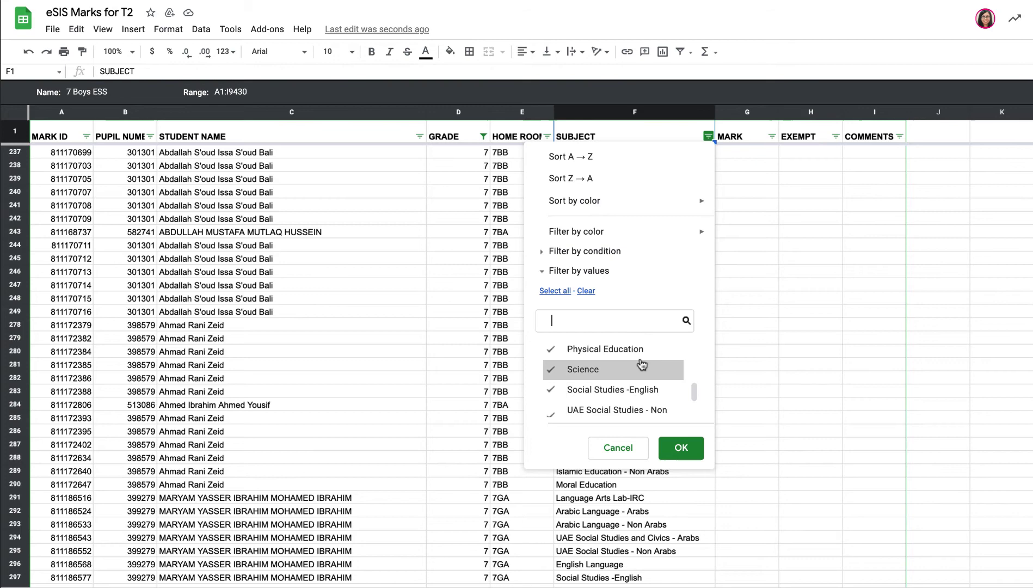
{"action": "left_click", "coordinate": [641, 355]}
{"action": "left_click", "coordinate": [639, 370]}
{"action": "scroll", "coordinate": [639, 371], "scroll_direction": "down", "scroll_amount": 1}
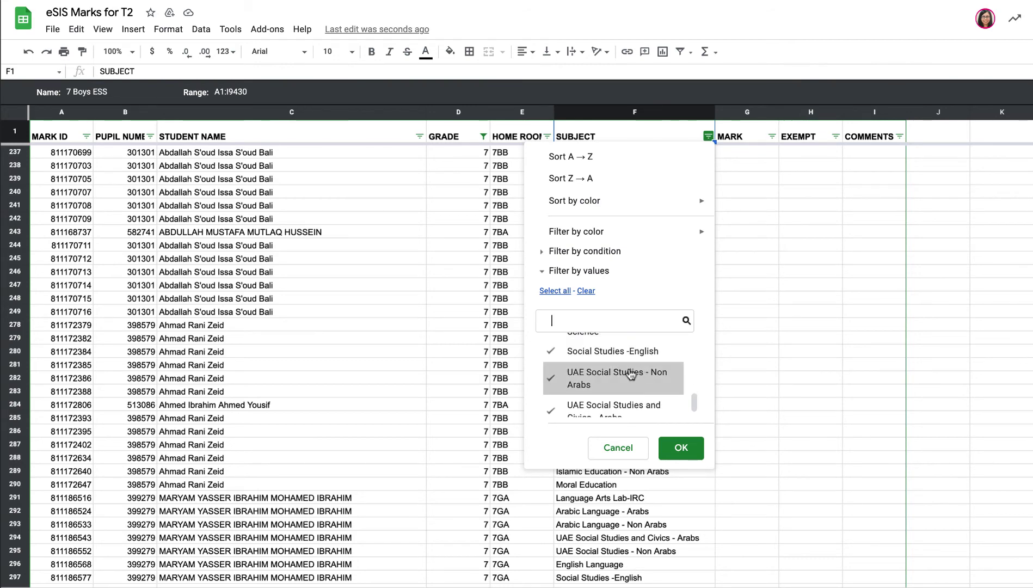
{"action": "left_click", "coordinate": [632, 374]}
{"action": "scroll", "coordinate": [631, 374], "scroll_direction": "down", "scroll_amount": 1}
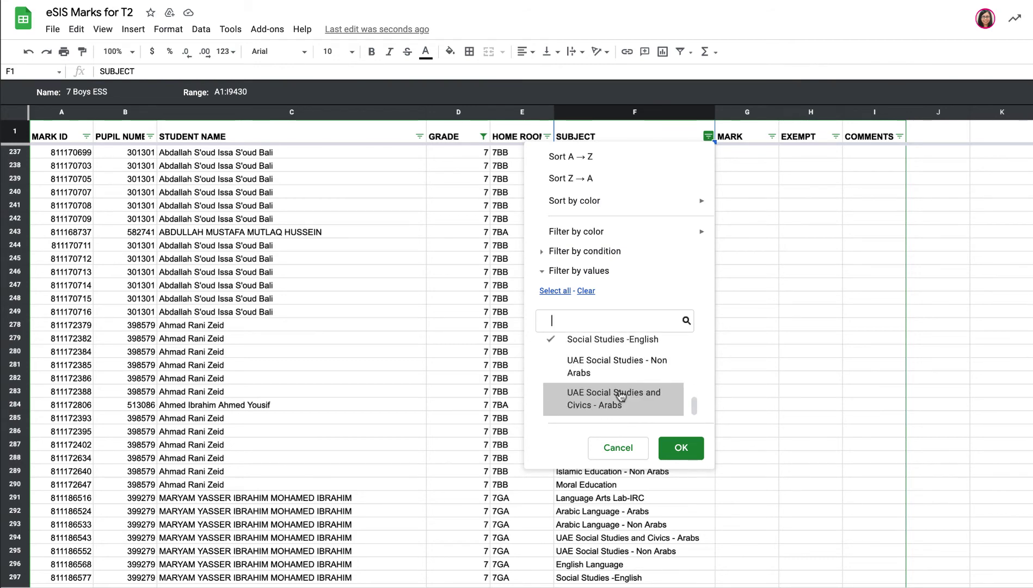
{"action": "left_click", "coordinate": [623, 394]}
{"action": "left_click", "coordinate": [681, 448]}
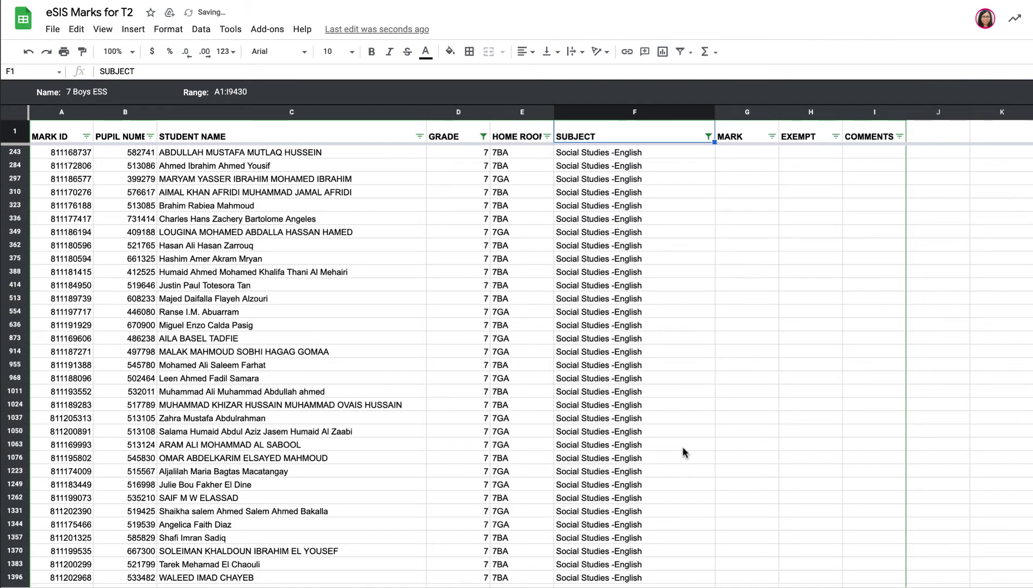
Step: Exclude home room 7GA in the HOME ROOM filter, keeping 7BA and 7BB
{"action": "left_click", "coordinate": [546, 136]}
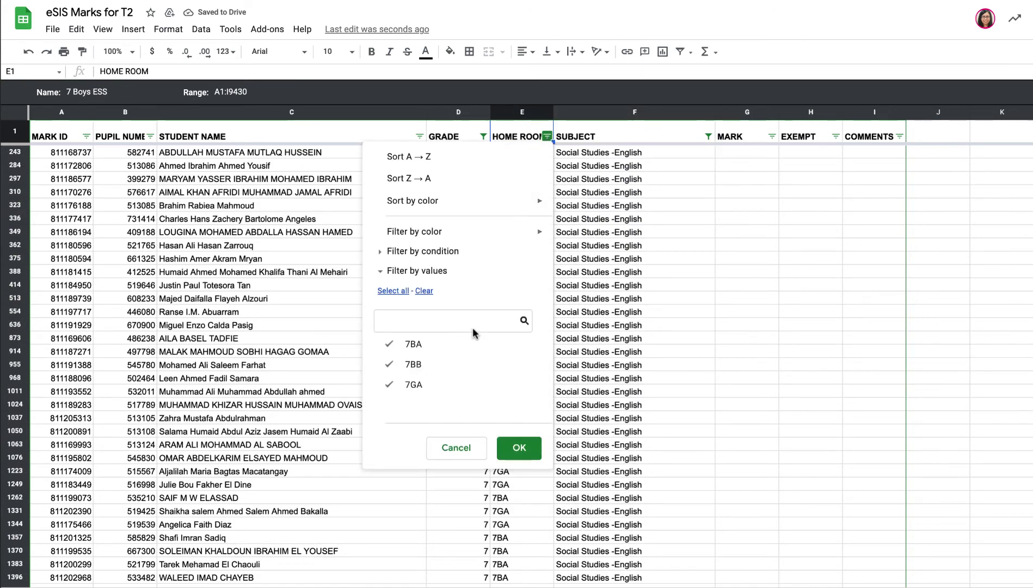
{"action": "left_click", "coordinate": [390, 385]}
{"action": "left_click", "coordinate": [520, 449]}
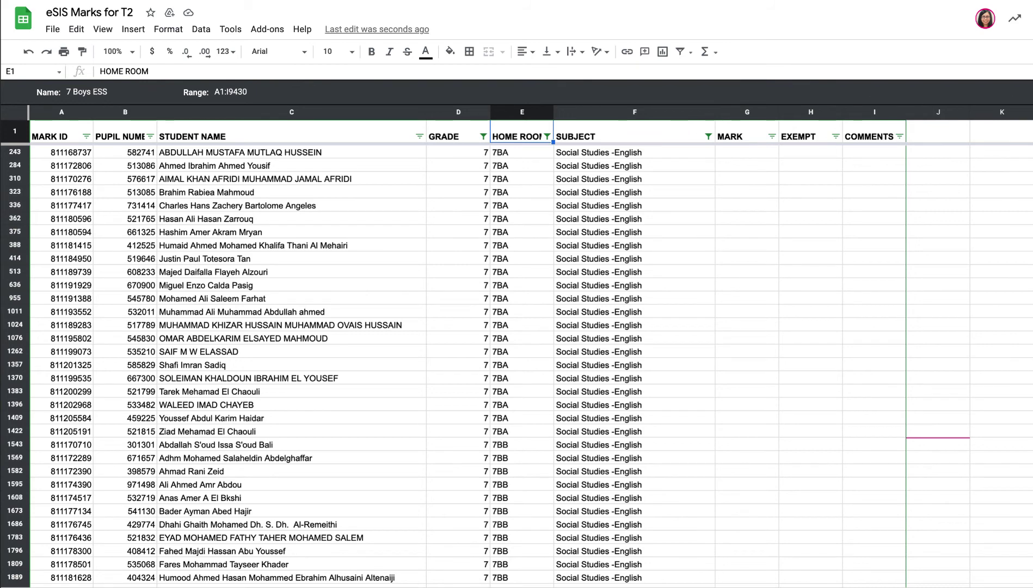
Step: Close the 7 Boys ESS view and show the list of saved filter views
{"action": "left_click", "coordinate": [1022, 91]}
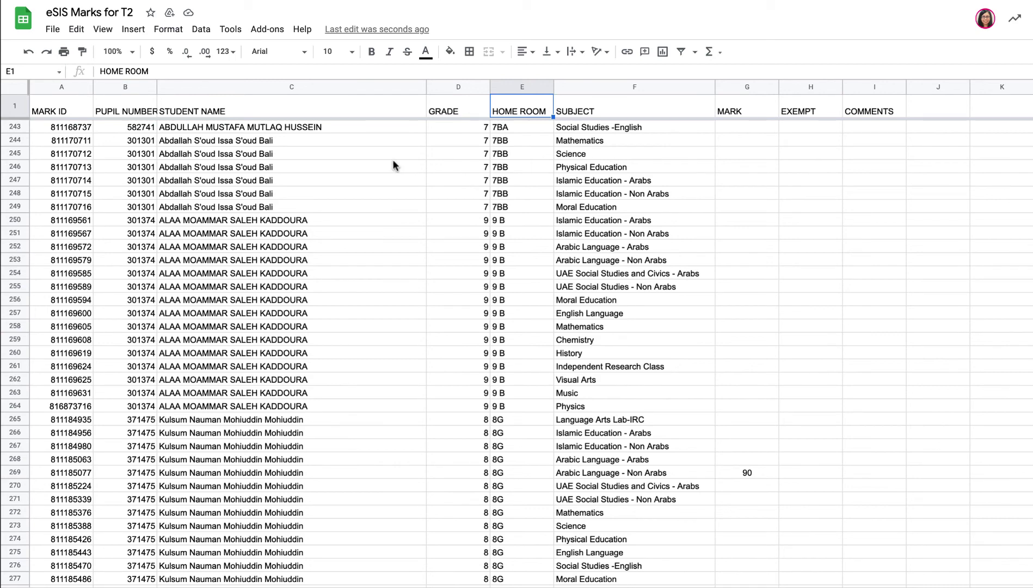
{"action": "left_click", "coordinate": [695, 52]}
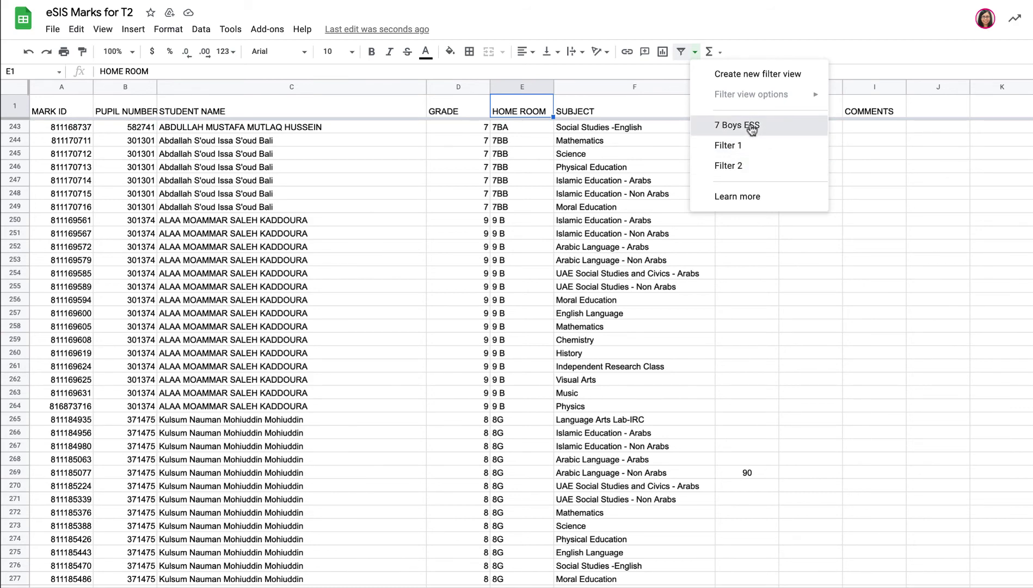
Step: Reopen the saved '7 Boys ESS' filter view and confirm it is checked in the list
{"action": "left_click", "coordinate": [751, 126]}
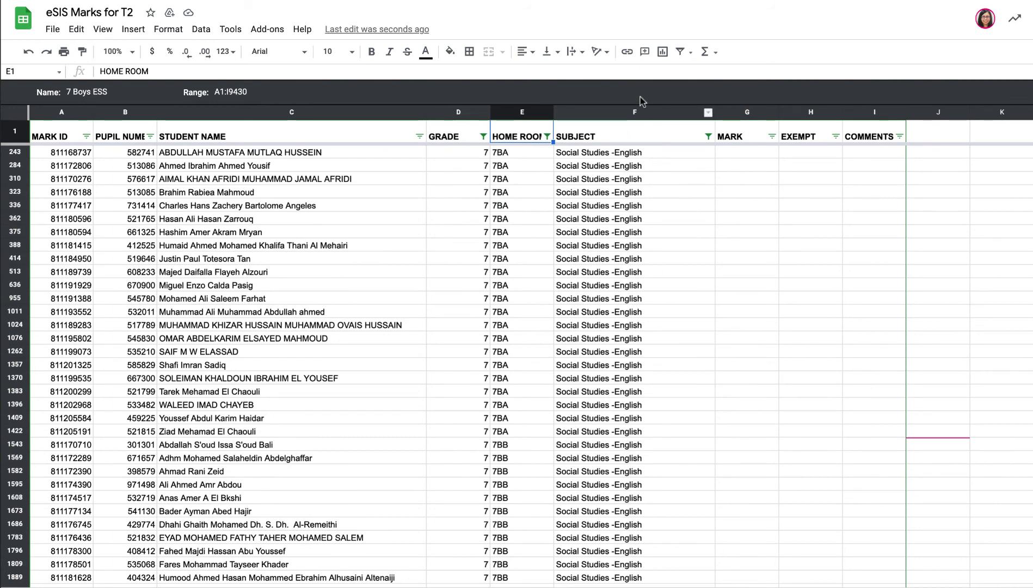
{"action": "left_click", "coordinate": [689, 53]}
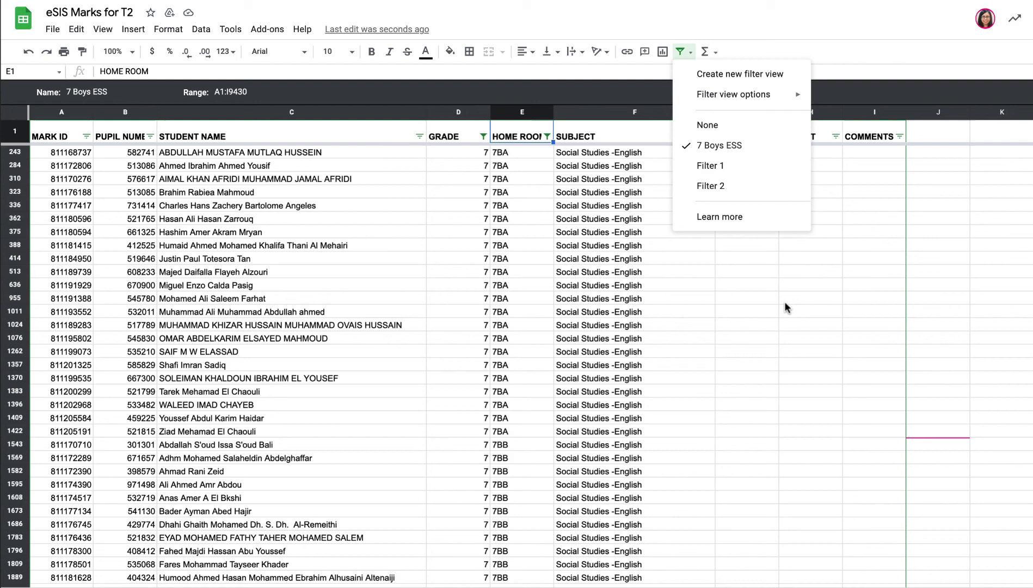
Step: Dismiss the filter views list and close the 7 Boys ESS view to show all rows
{"action": "left_click", "coordinate": [928, 66]}
{"action": "left_click", "coordinate": [1023, 91]}
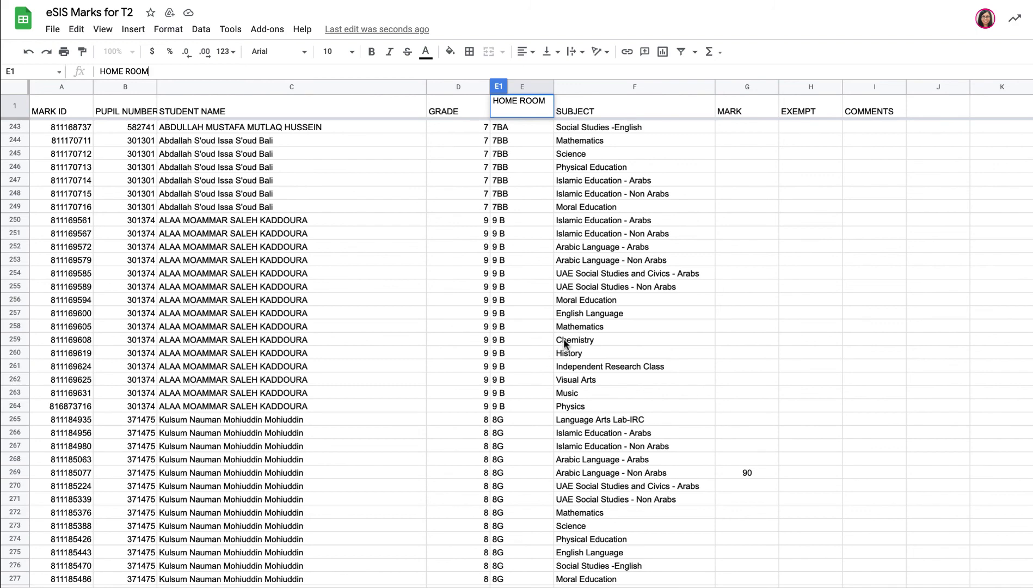